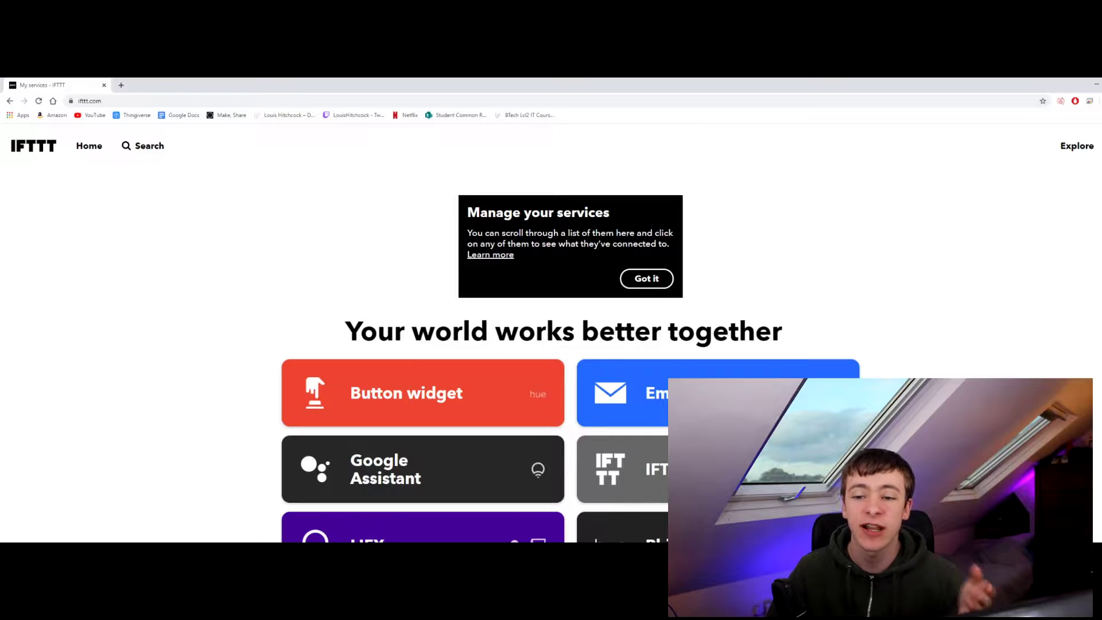
Choose Create from the account menu to start a new If This Then That applet.
left_click(1091, 146)
left_click(1032, 251)
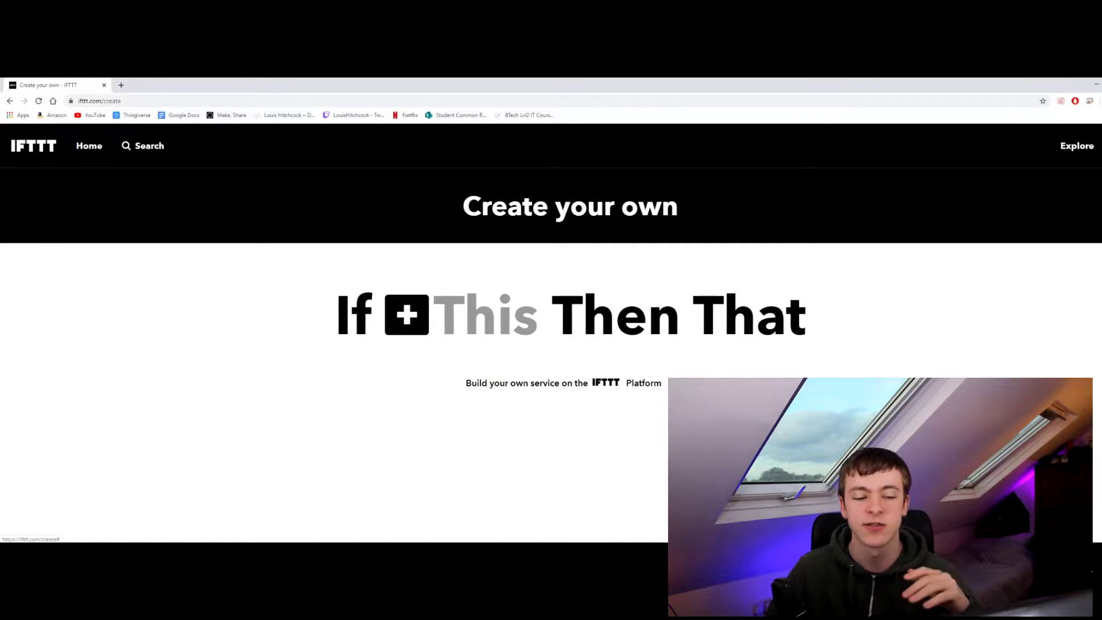
Use a Webhooks 'Receive a web request' trigger with event name LIFXSoftbox.
left_click(406, 314)
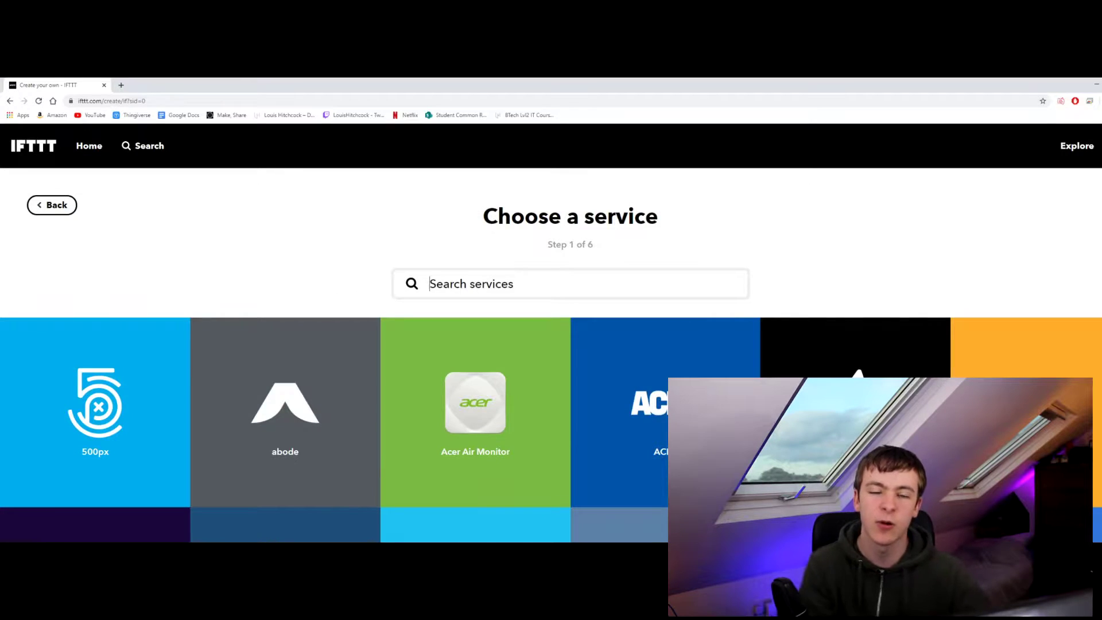
type("Web")
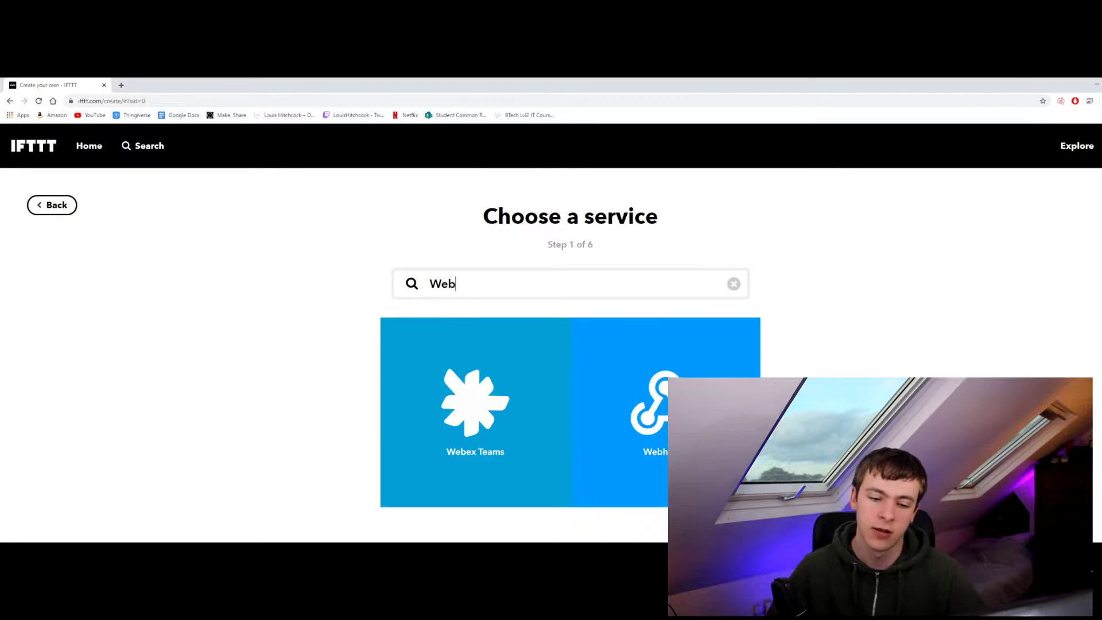
left_click(649, 402)
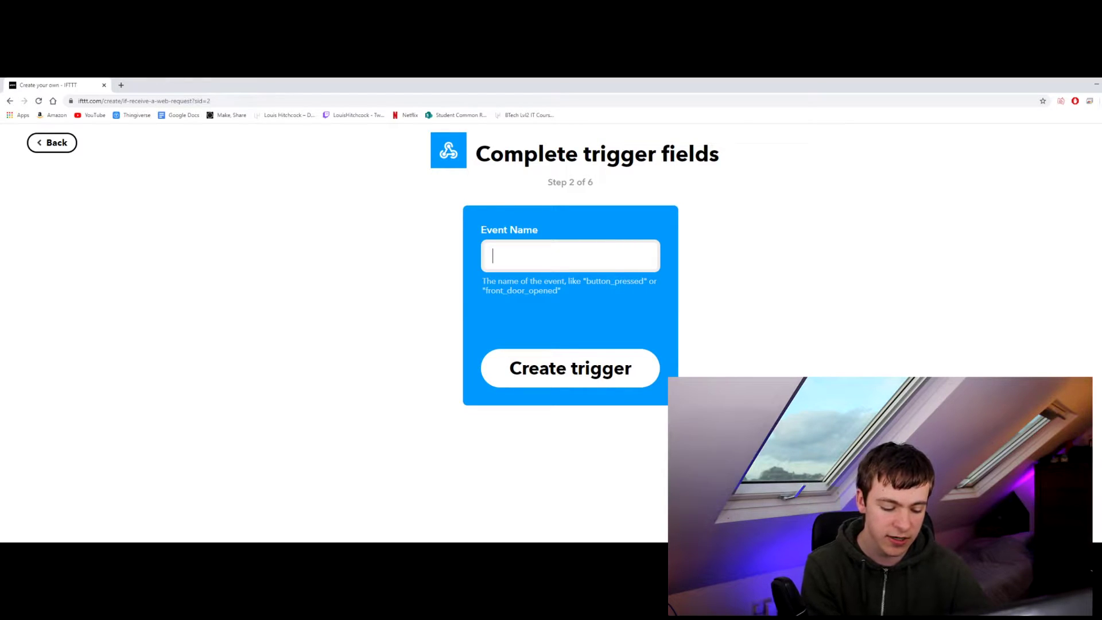
type("Lig")
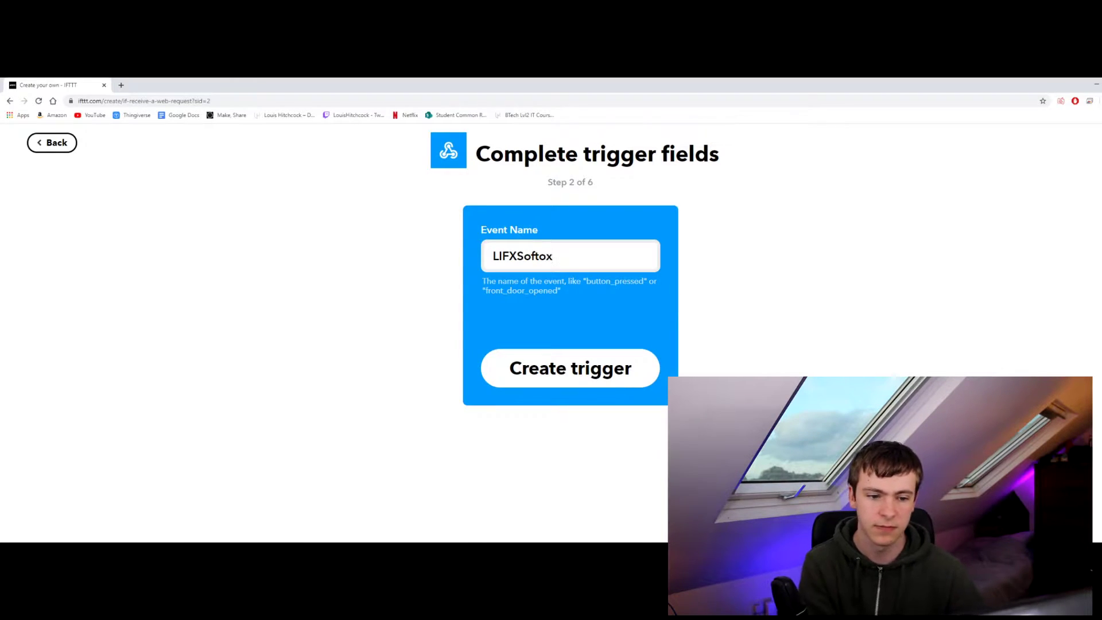
key("BackSpace")
key("BackSpace")
type("box")
key("ctrl+a")
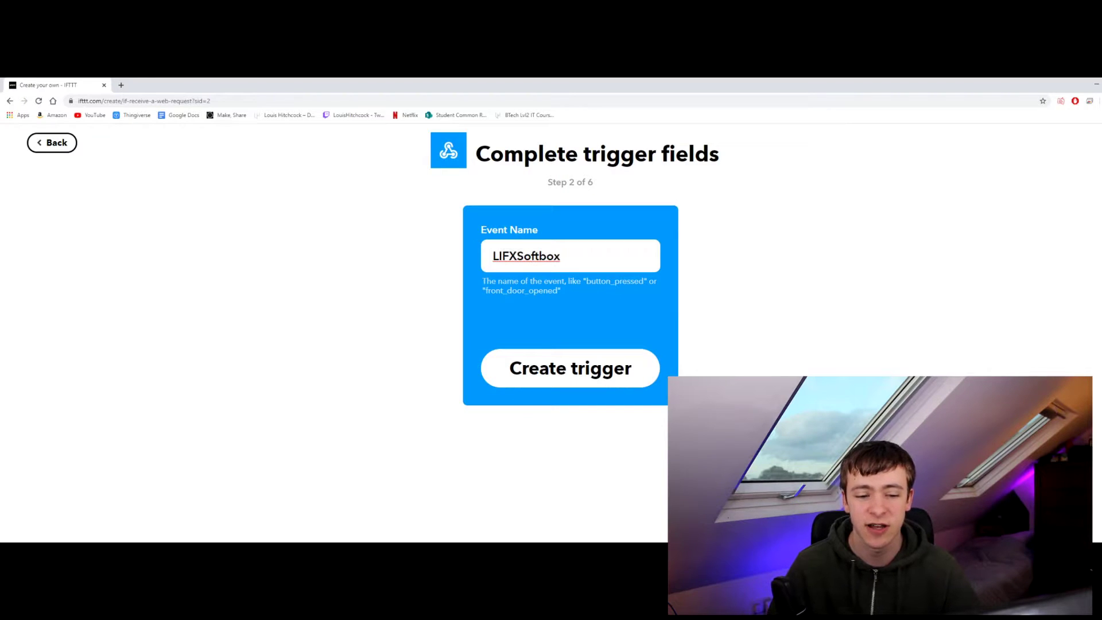
left_click(571, 368)
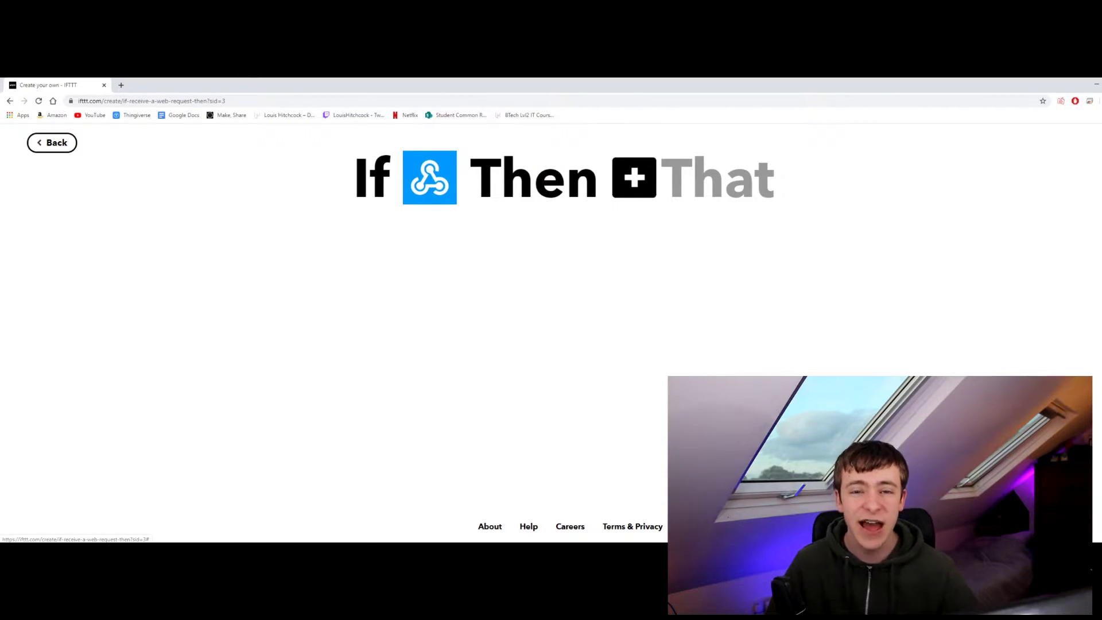
Add a LIFX 'Toggle lights on/off' action targeting the Soft box light.
left_click(634, 178)
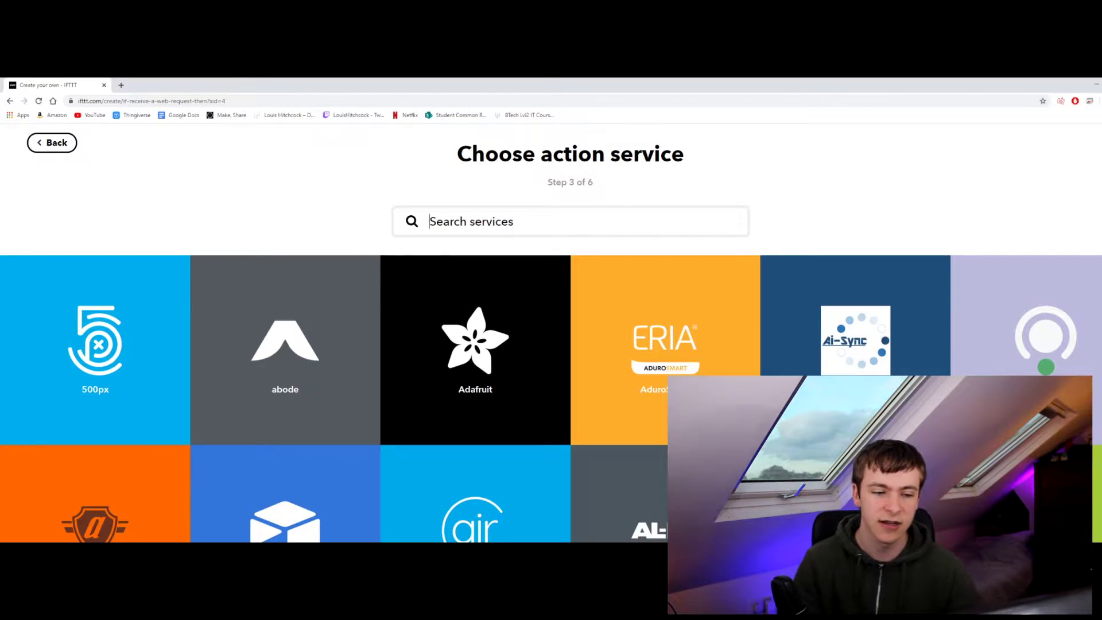
type("LIFX")
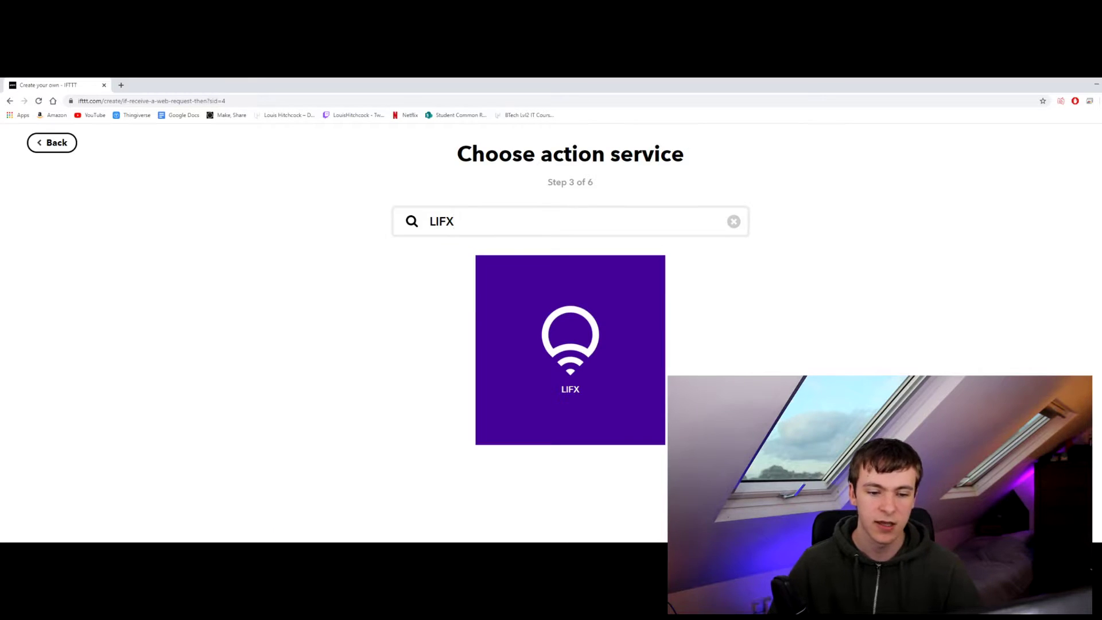
key("Return")
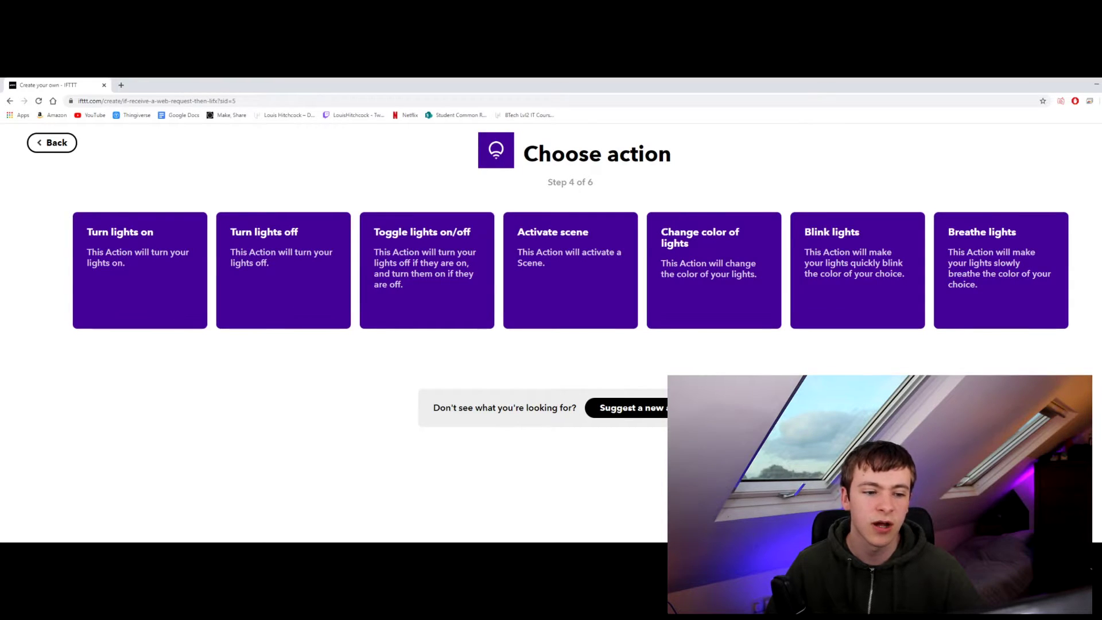
key("Return")
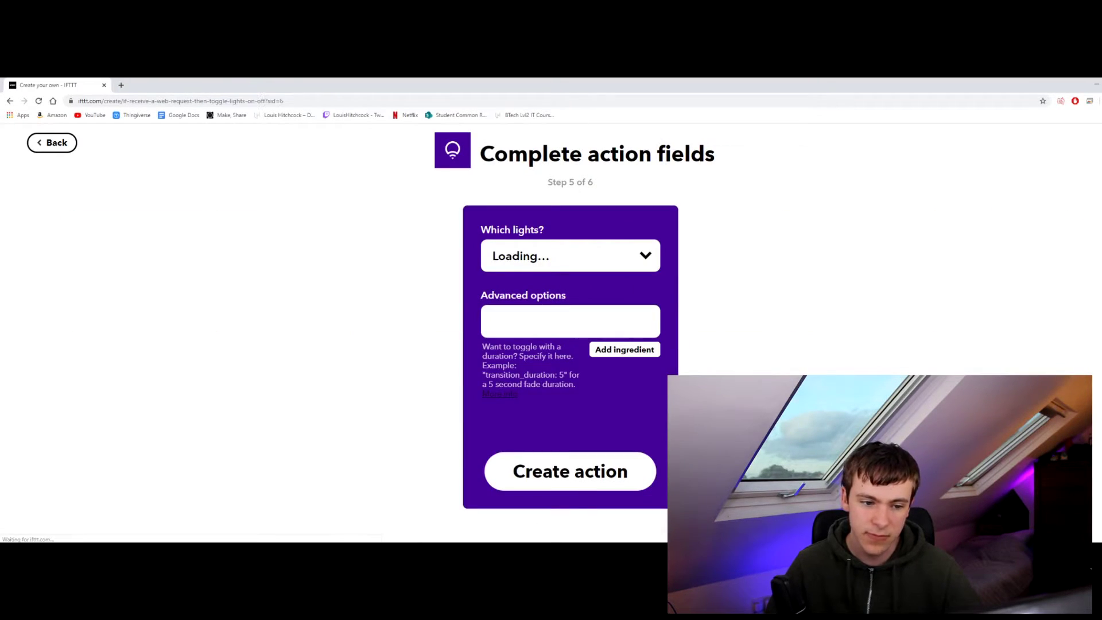
left_click(570, 256)
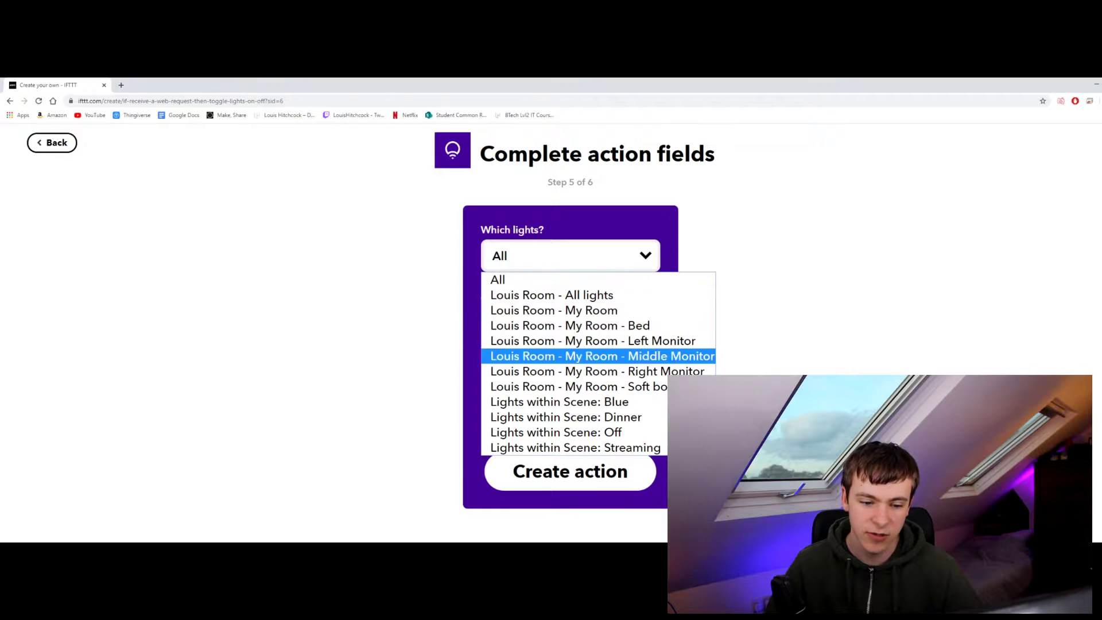
left_click(689, 386)
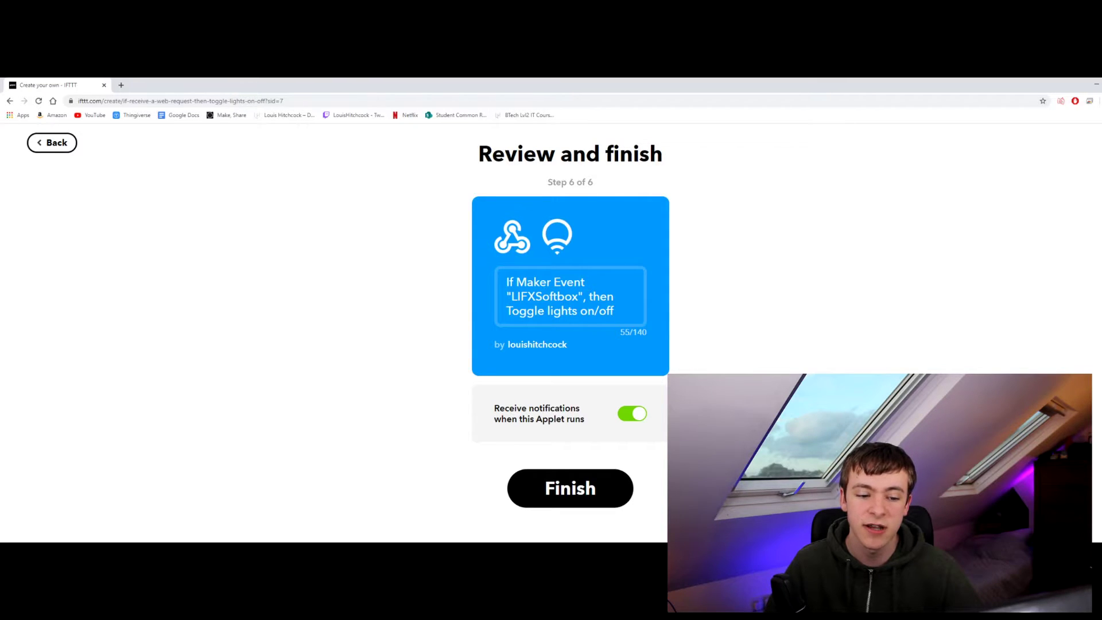
Finish the applet with run notifications off, then search IFTTT for Webhook.
left_click(632, 413)
left_click(571, 488)
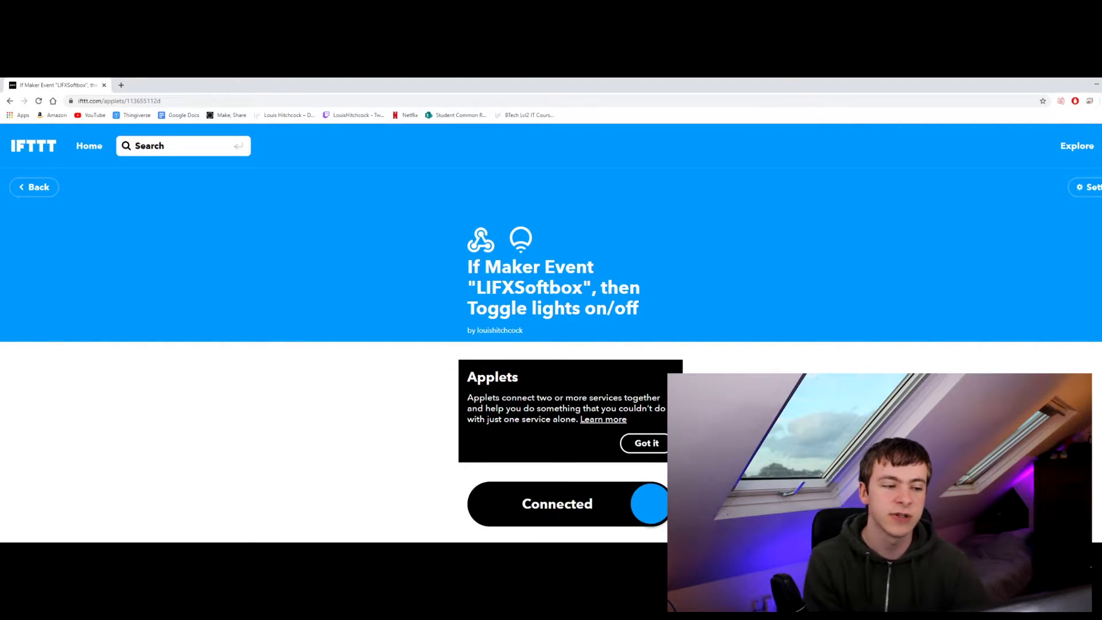
left_click(184, 146)
type("Webho")
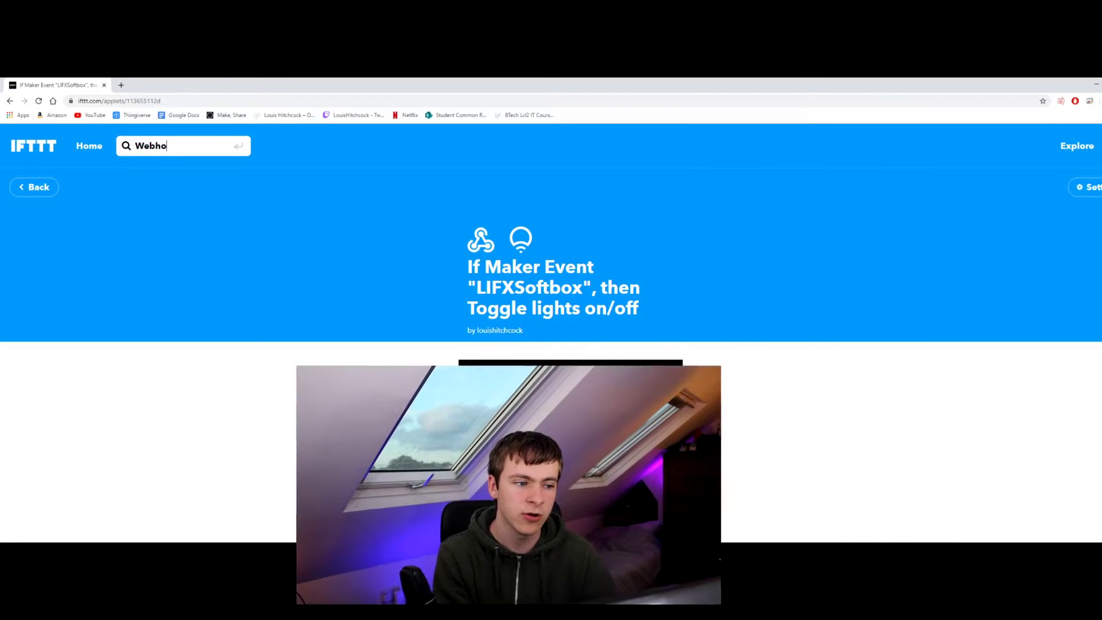
type("ok")
key("Return")
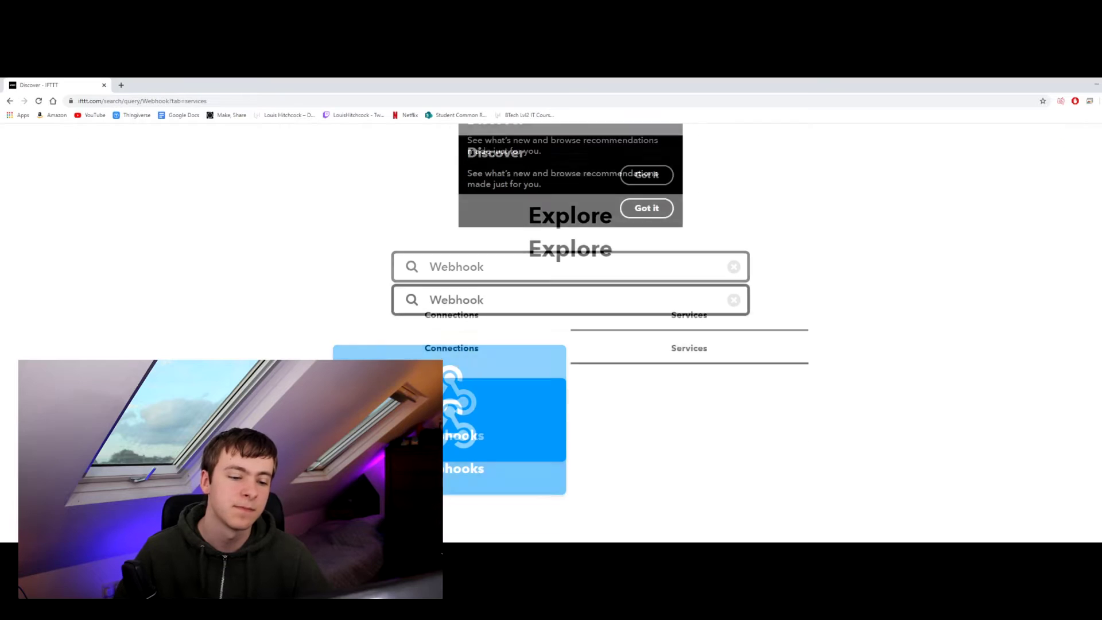
Copy the web request URL from the Webhooks documentation page.
scroll(551, 333, "down", 1)
scroll(551, 333, "up", 1)
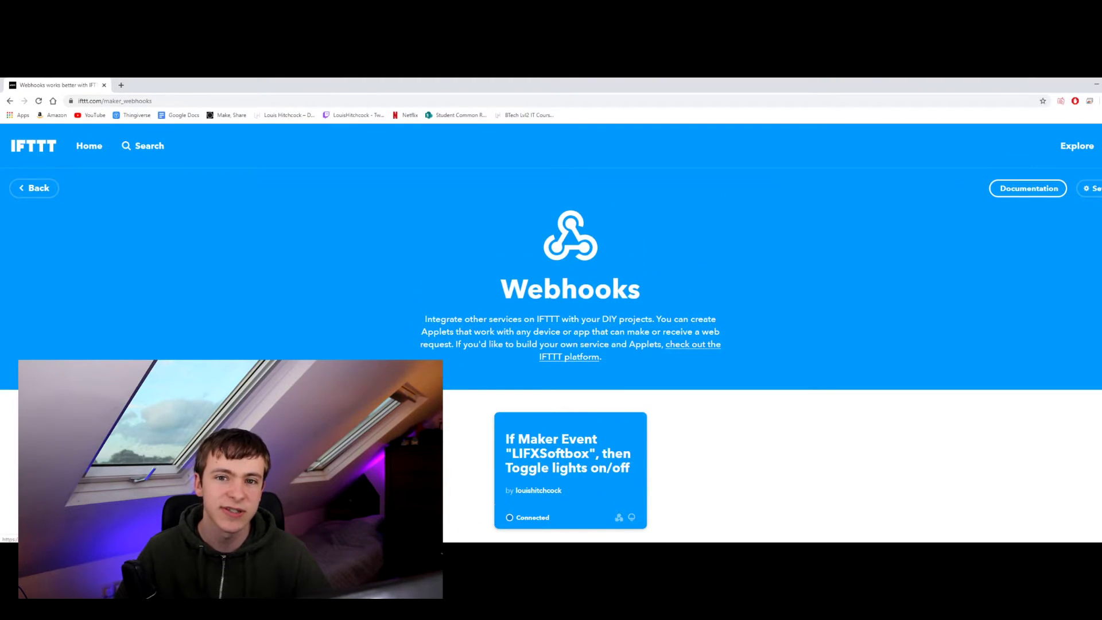
left_click(1028, 189)
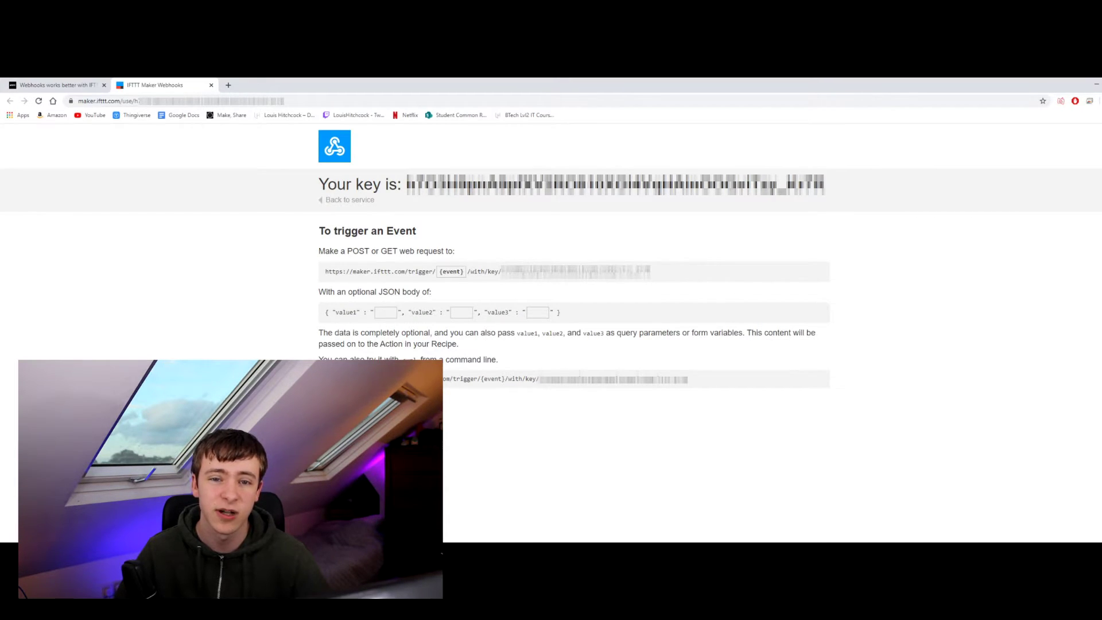
left_click_drag(644, 271, 437, 272)
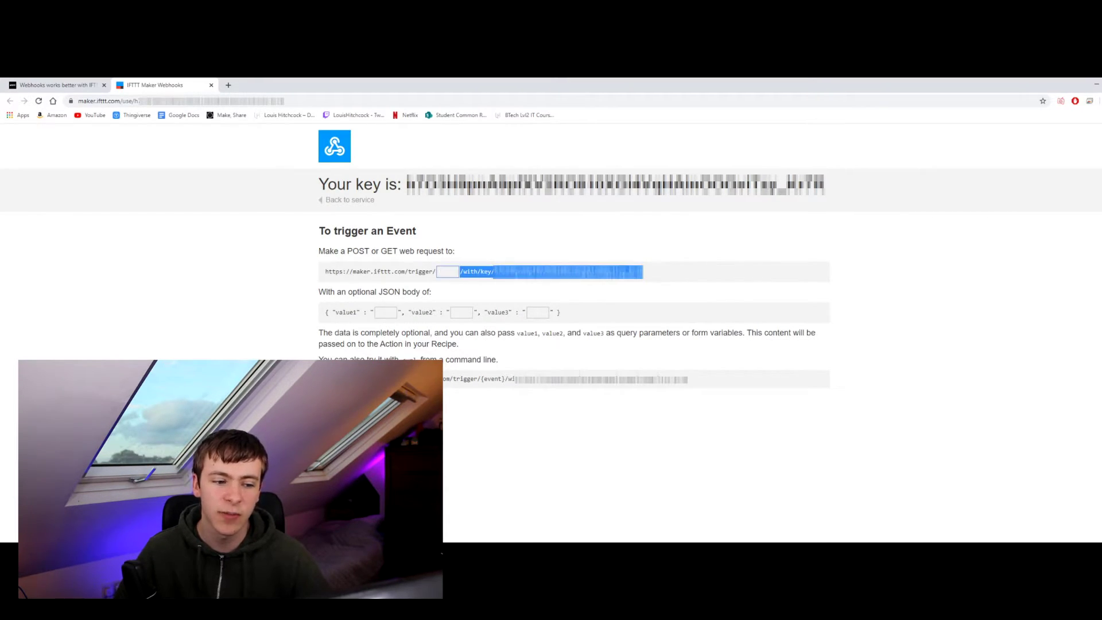
left_click(448, 272)
left_click_drag(325, 271, 643, 272)
key("ctrl+c")
Launch Notepad and paste the copied Webhooks trigger URL into it.
key("super")
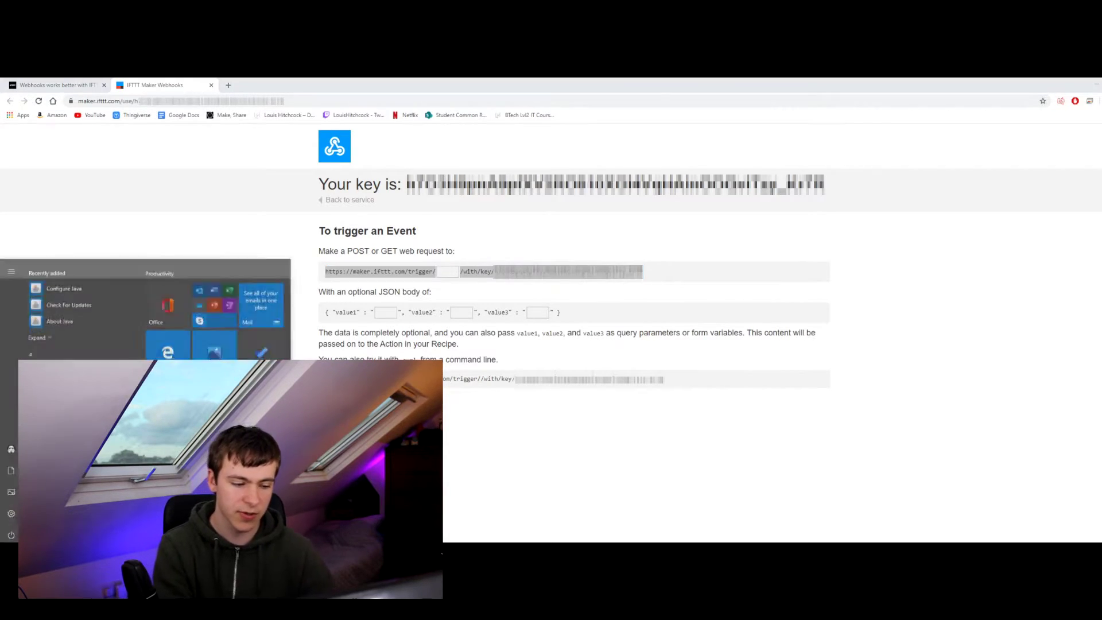
type("notepad")
key("Return")
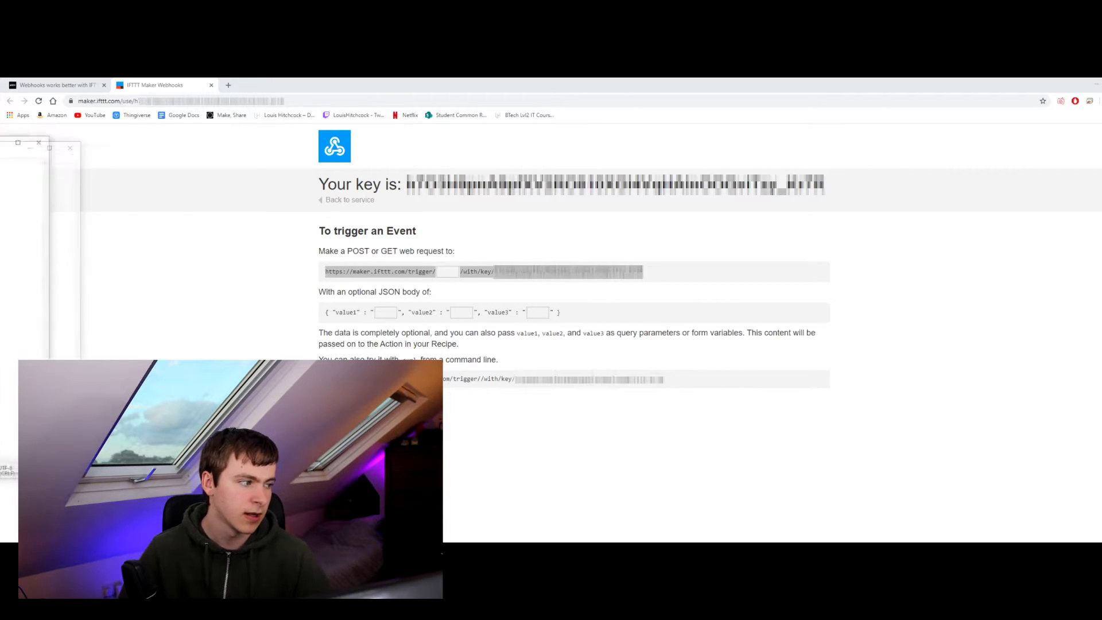
key("ctrl+v")
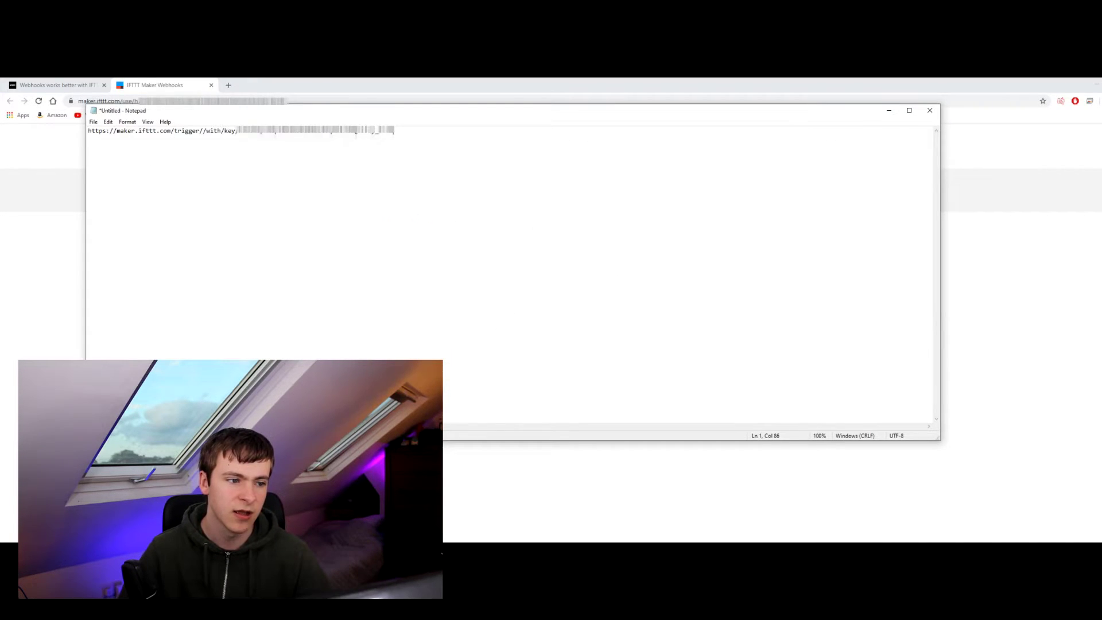
left_click_drag(344, 110, 458, 146)
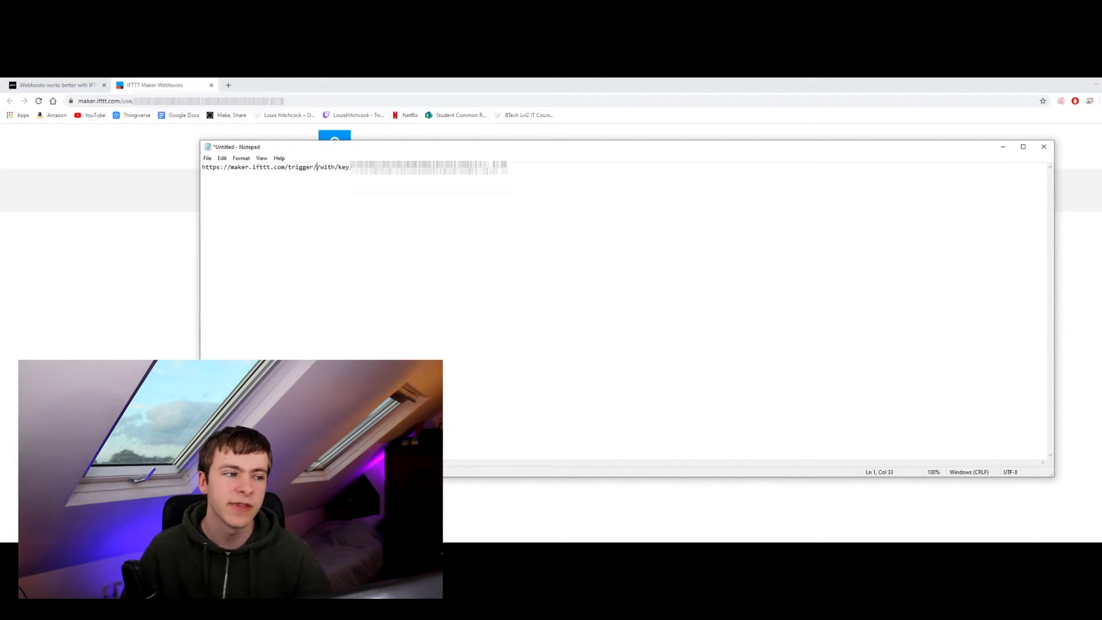
Insert LIFXSoftbox as the URL's event name and select the completed URL.
left_click(54, 85)
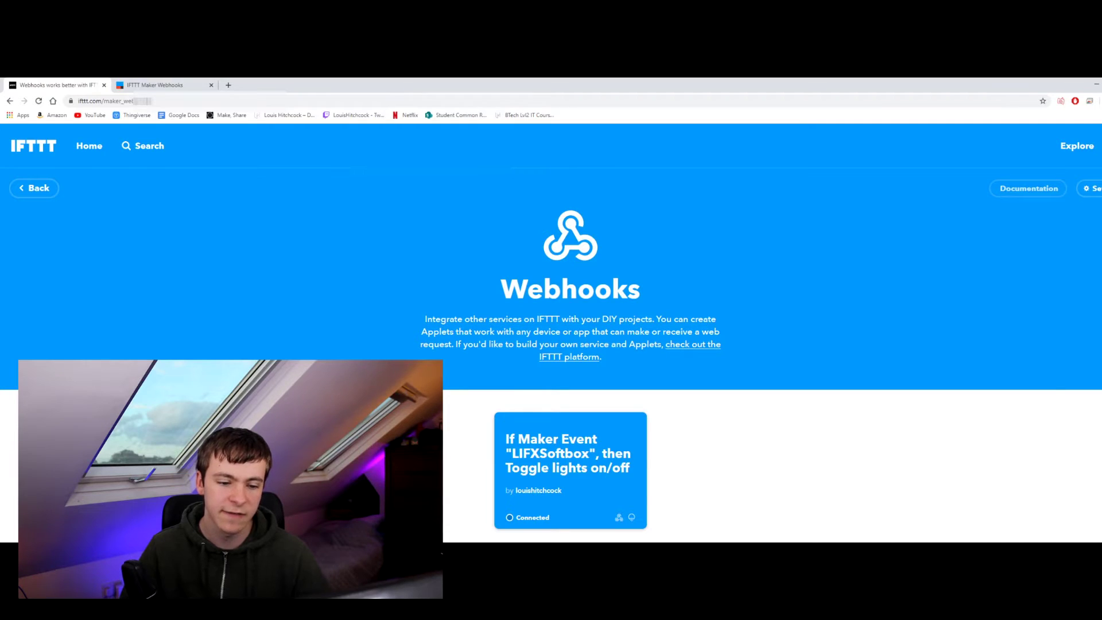
key("alt+Tab")
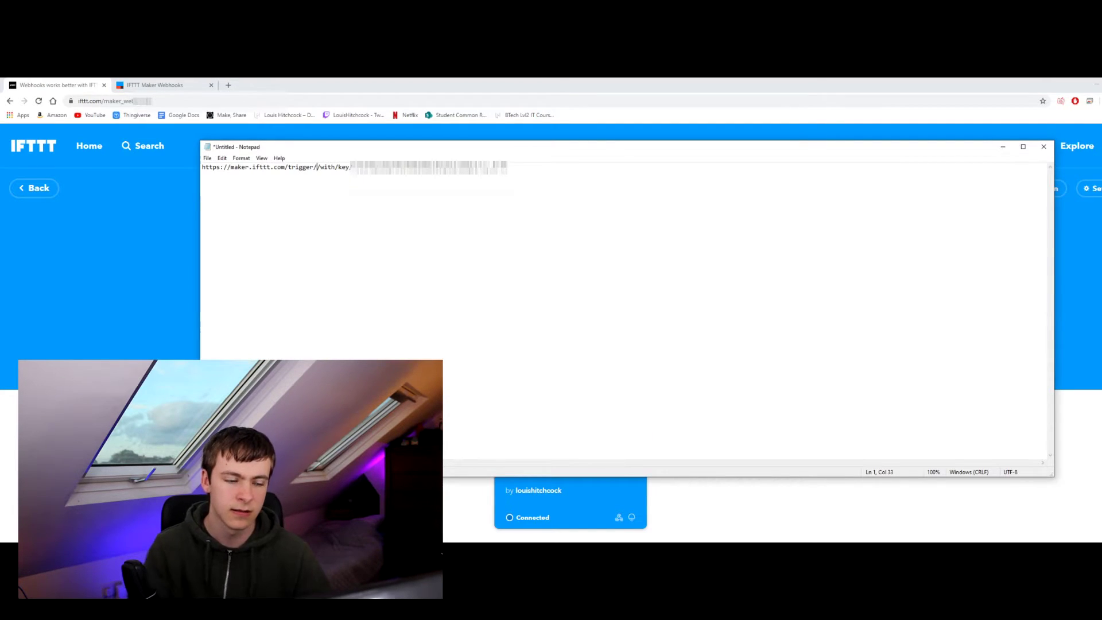
type("LIFXSoftbox")
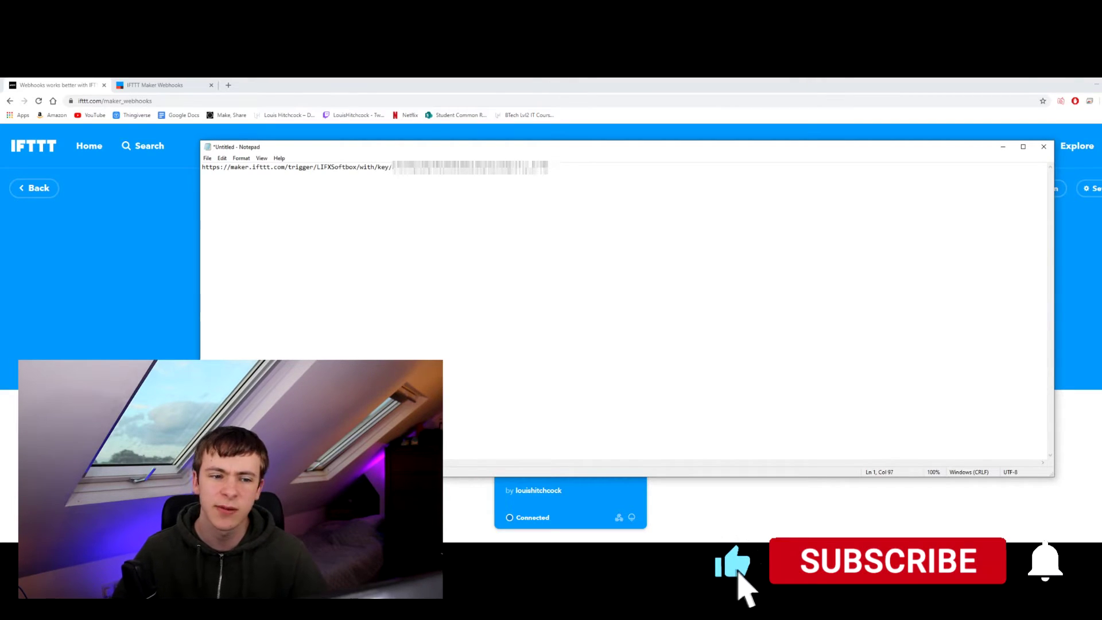
key("ctrl+a")
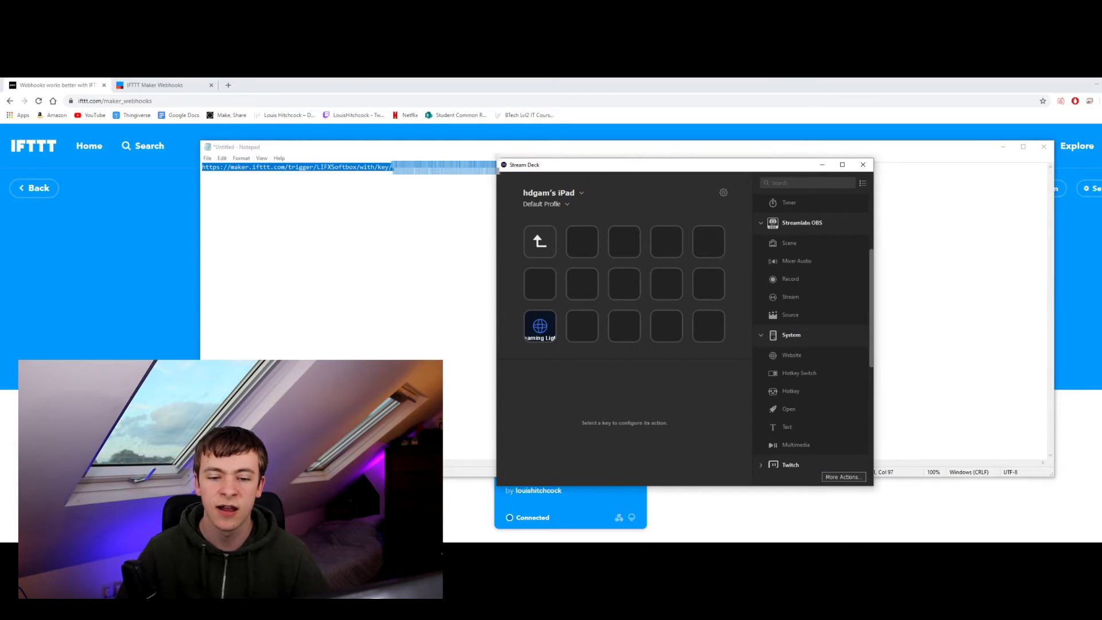
Put a Website action on the bottom-right key with the LIFXSoftbox trigger URL.
left_click_drag(788, 356, 707, 325)
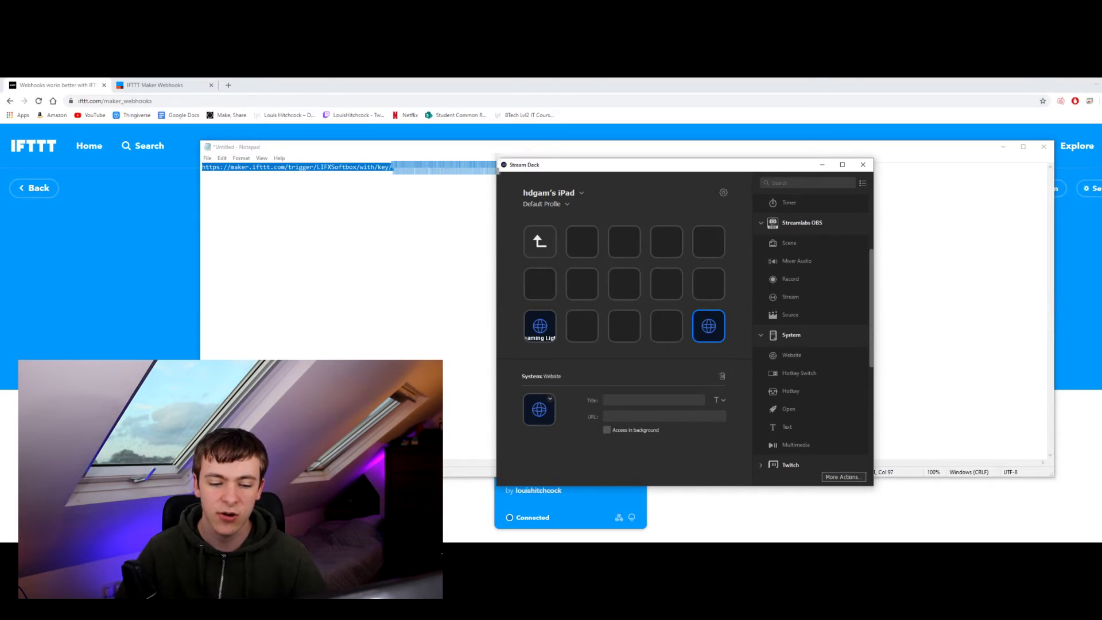
key("ctrl+v")
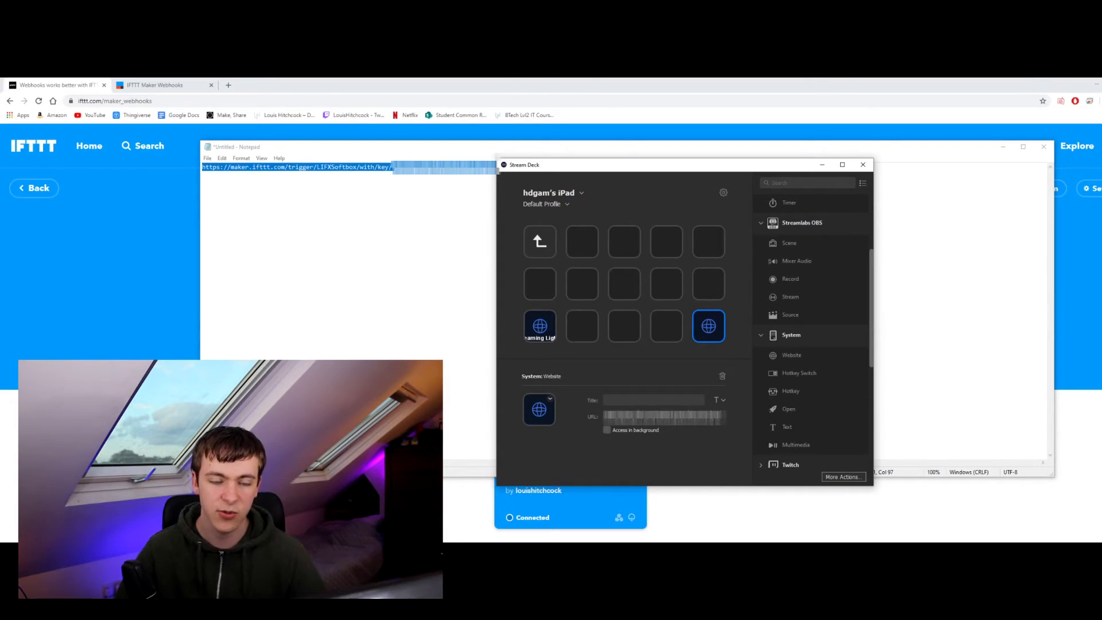